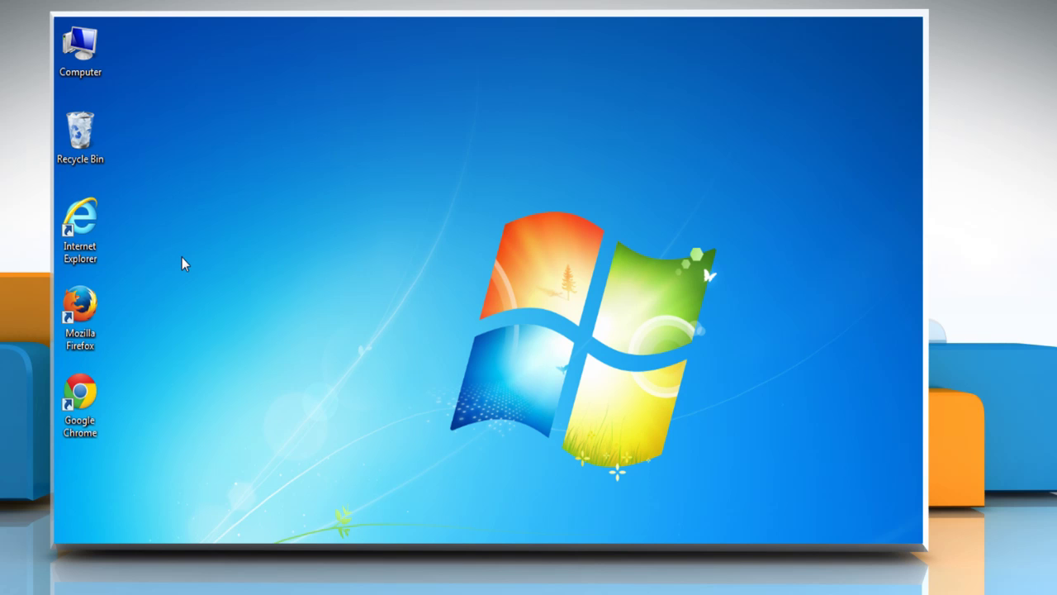
Step: Launch Internet Explorer on Google, decline the default-browser prompt, and bring up Internet Options
{"action": "right_click", "coordinate": [83, 223]}
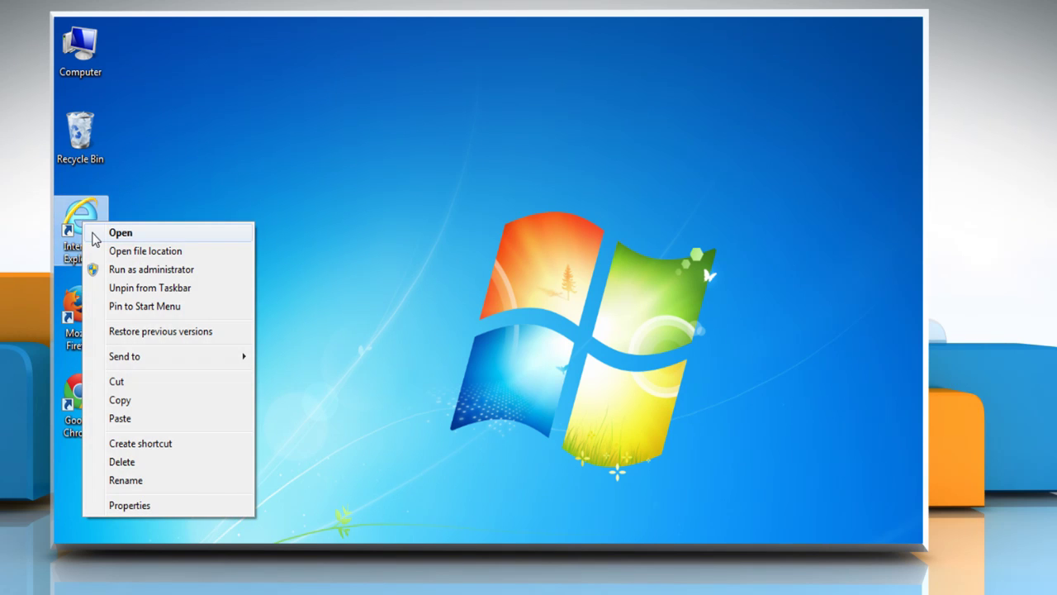
{"action": "left_click", "coordinate": [93, 235]}
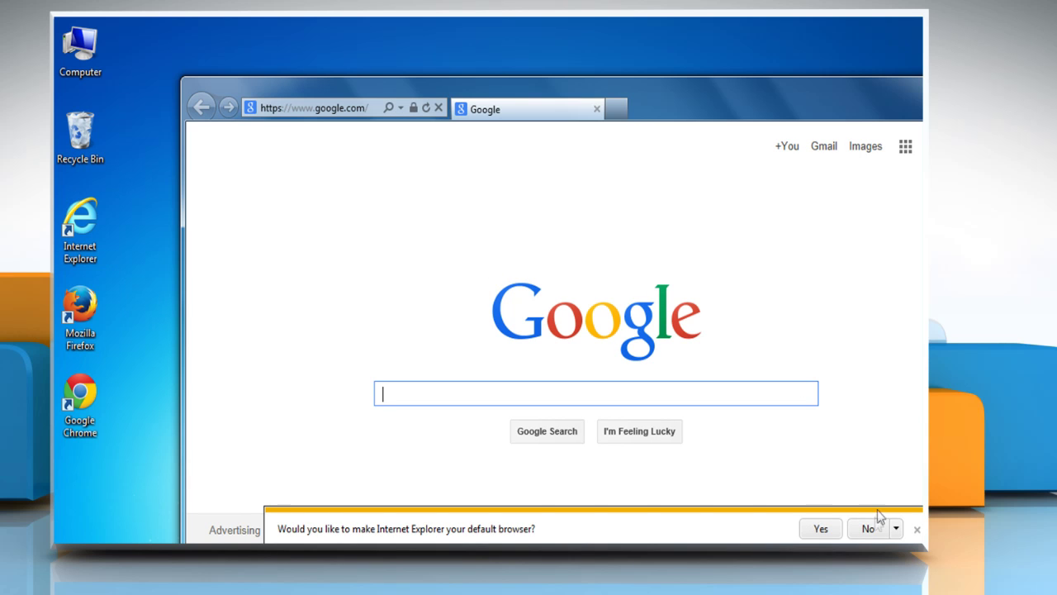
{"action": "left_click", "coordinate": [871, 527]}
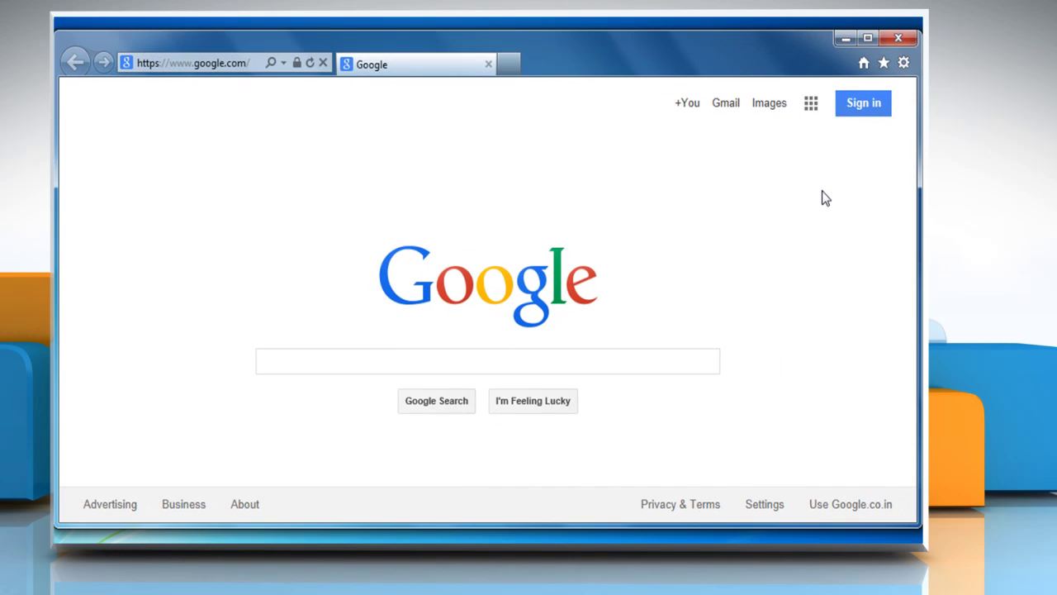
{"action": "left_click", "coordinate": [904, 63]}
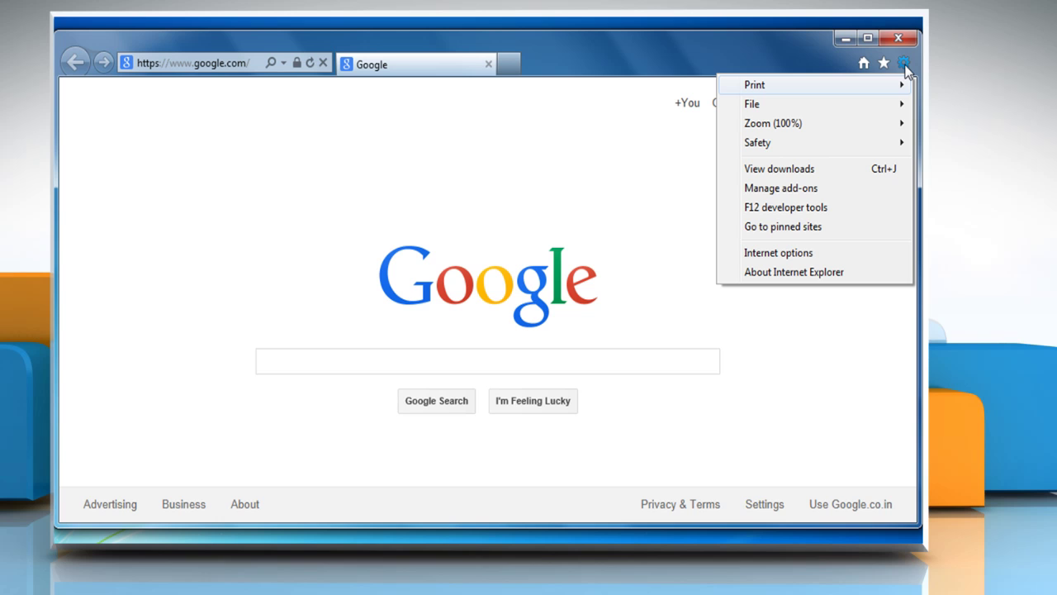
{"action": "left_click", "coordinate": [819, 255]}
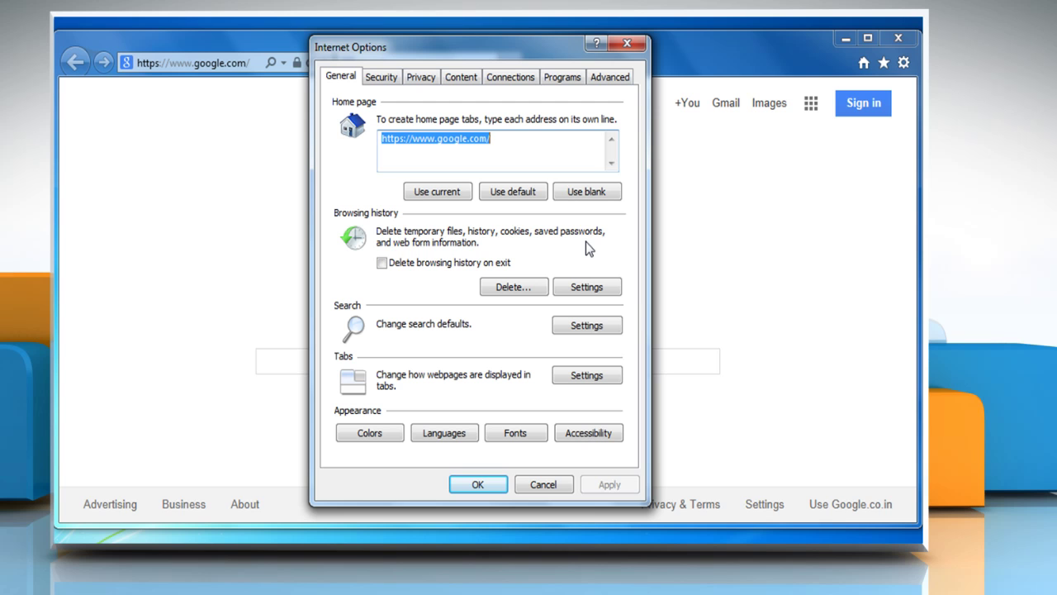
Step: Delete temporary files, cookies and visited-site history, then close Internet Options
{"action": "left_click", "coordinate": [518, 289]}
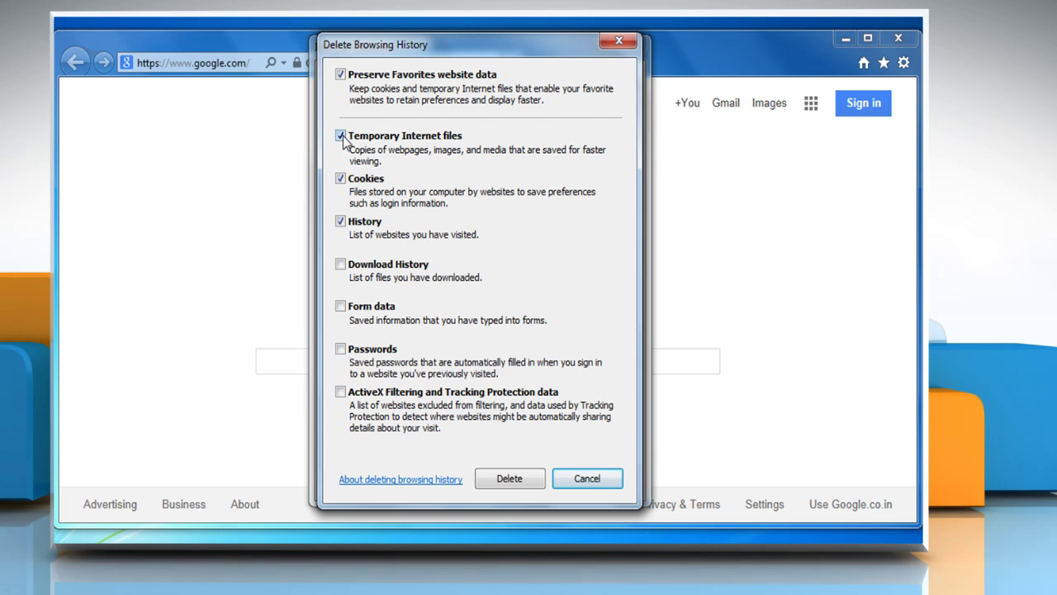
{"action": "left_click", "coordinate": [341, 221]}
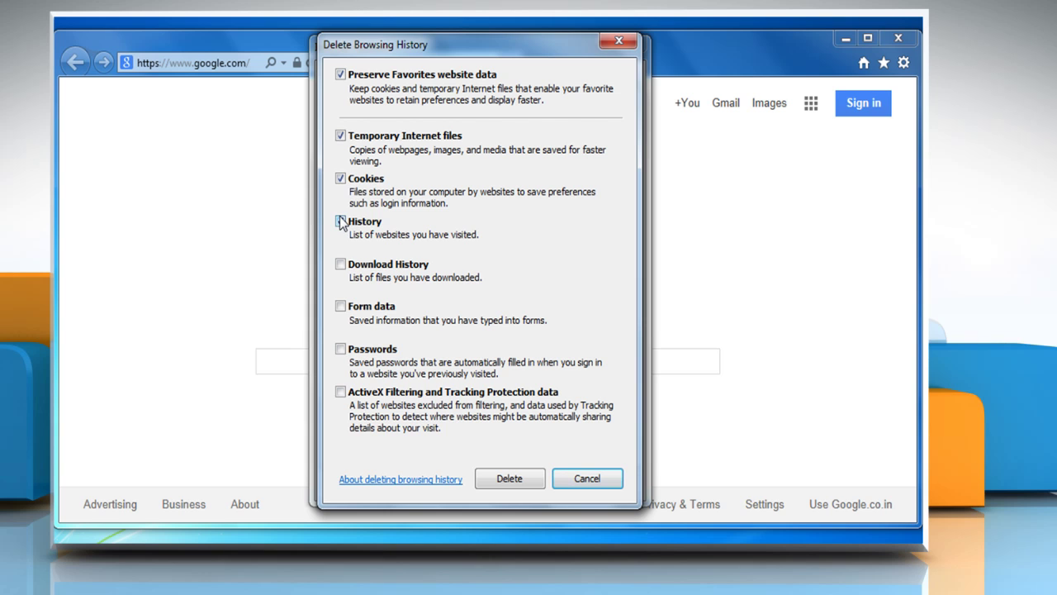
{"action": "left_click", "coordinate": [509, 479]}
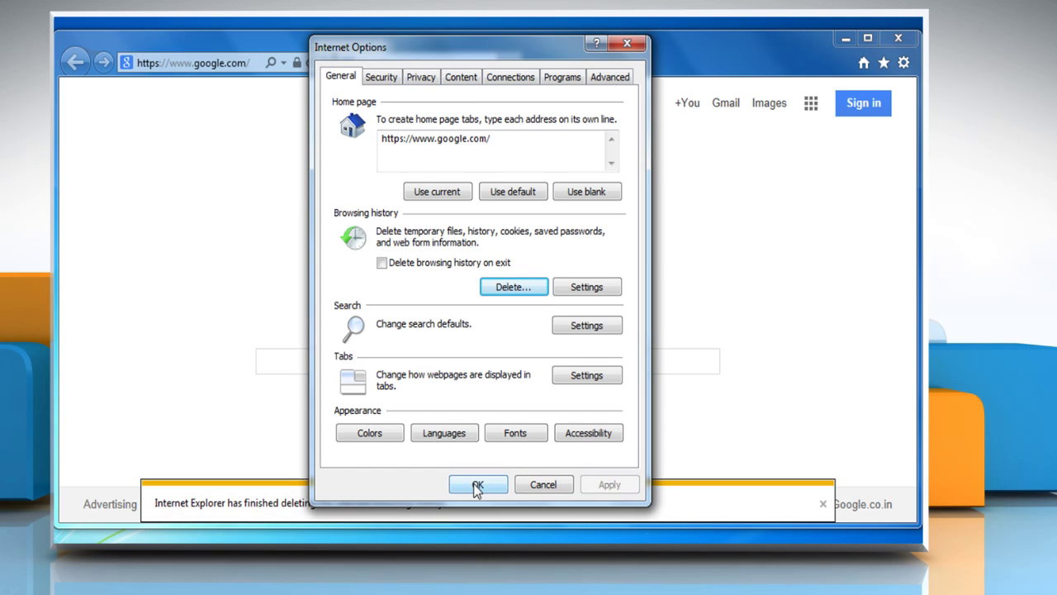
{"action": "left_click", "coordinate": [476, 484]}
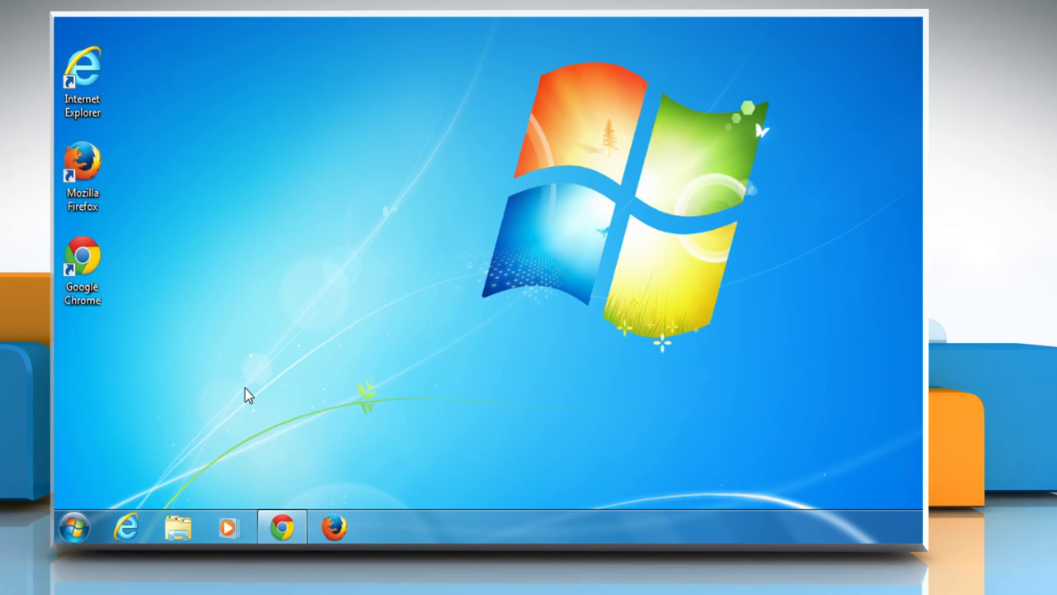
Step: Lower User Account Control to Never notify in Control Panel's User Accounts, then close the window
{"action": "left_click", "coordinate": [82, 525]}
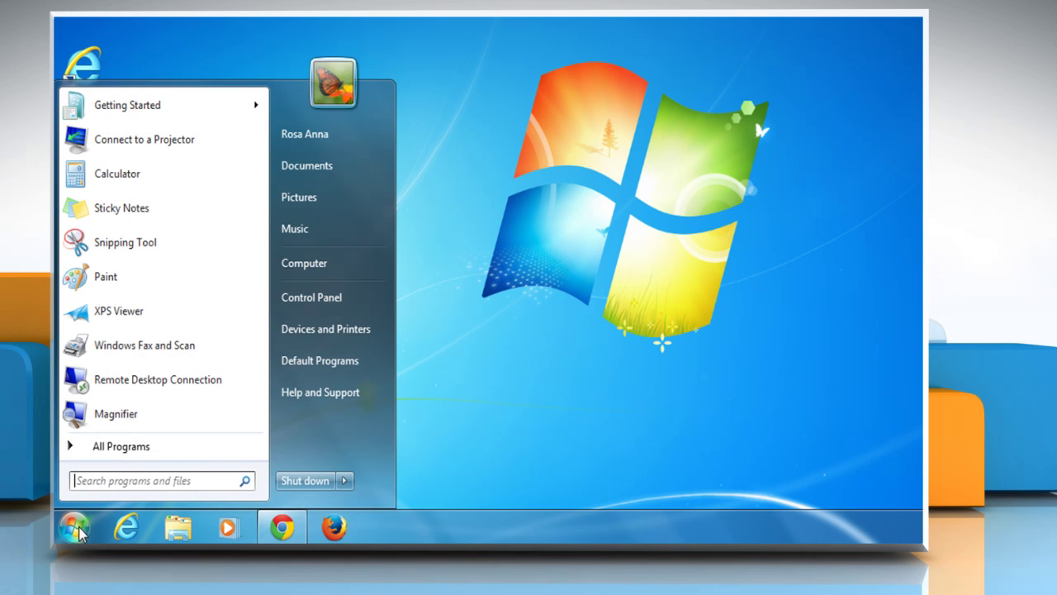
{"action": "left_click", "coordinate": [311, 297]}
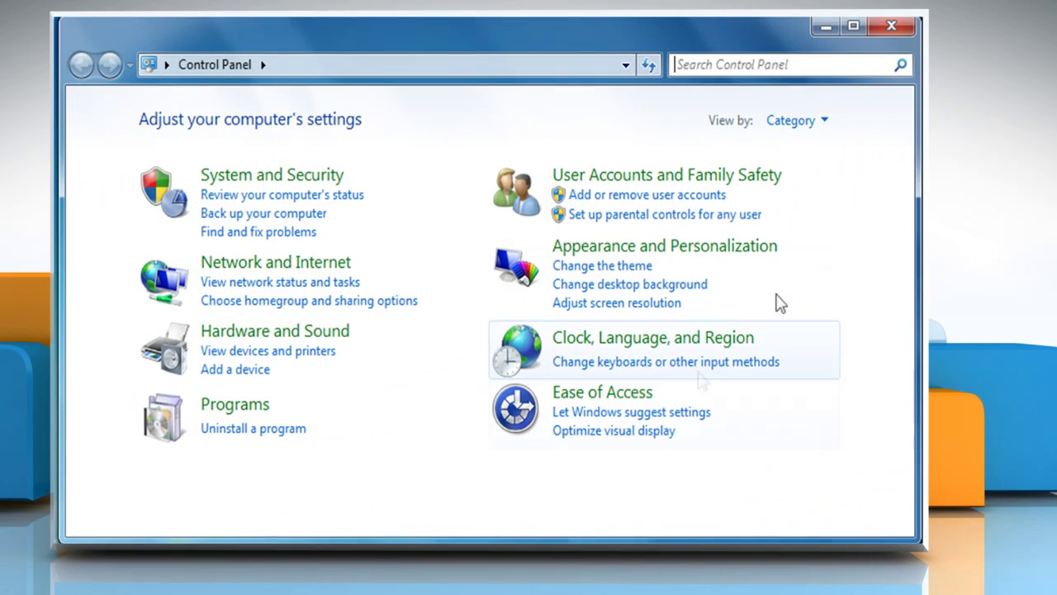
{"action": "left_click", "coordinate": [824, 122]}
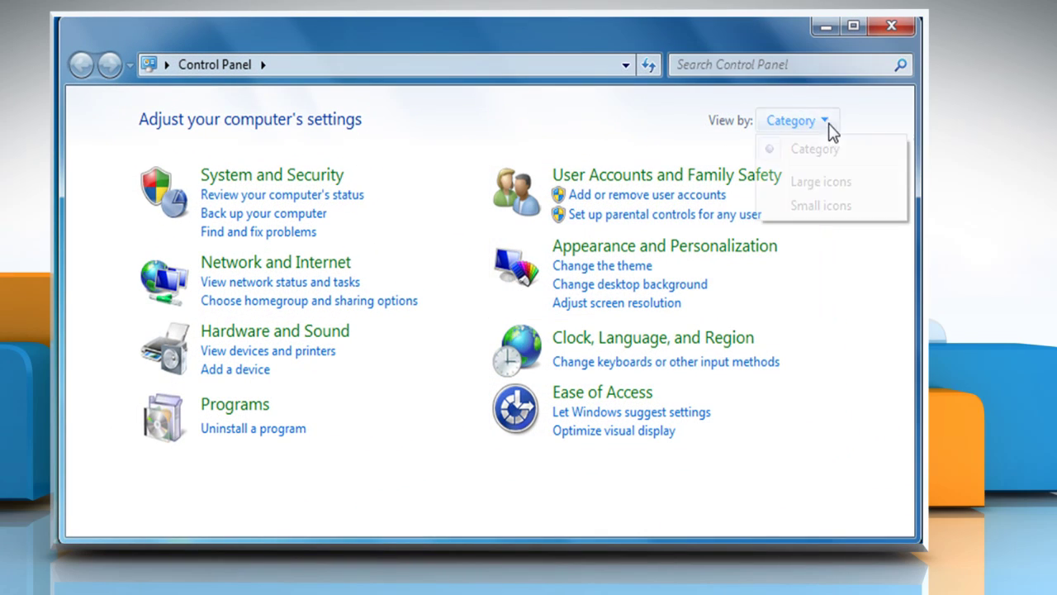
{"action": "left_click", "coordinate": [815, 160]}
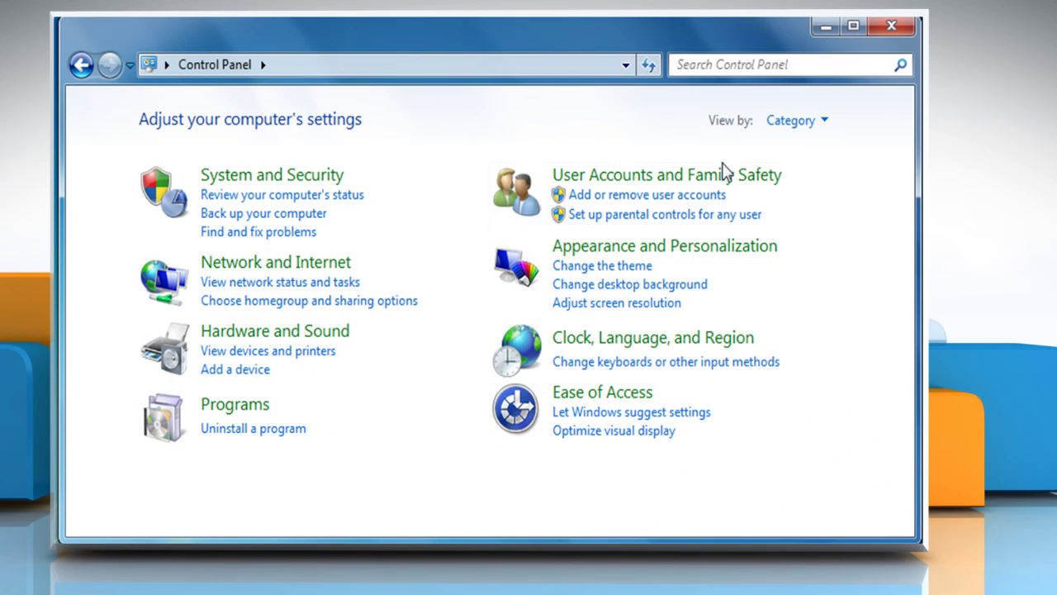
{"action": "left_click", "coordinate": [656, 177]}
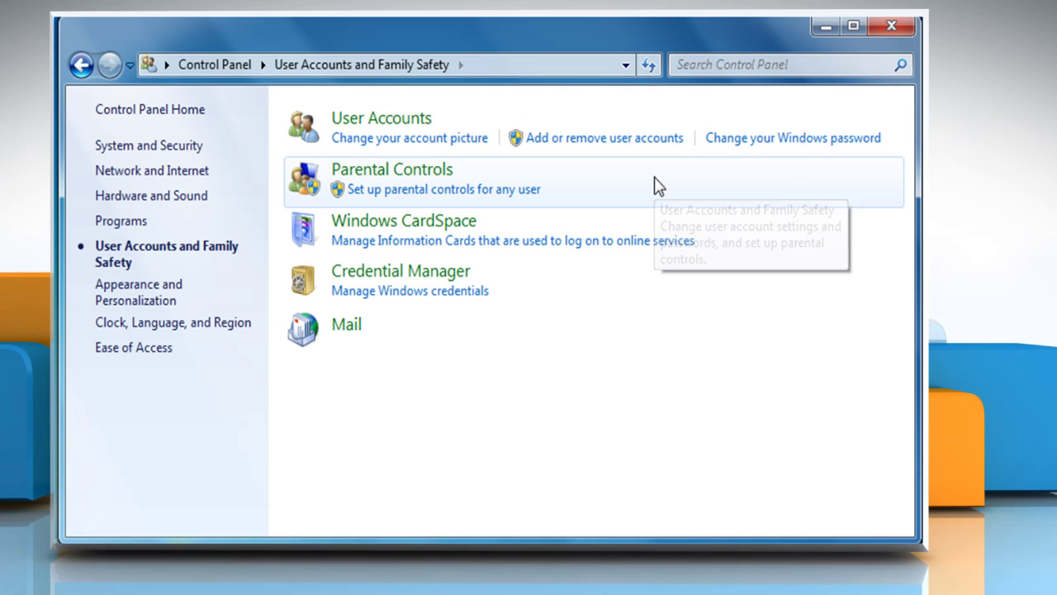
{"action": "left_click", "coordinate": [387, 126]}
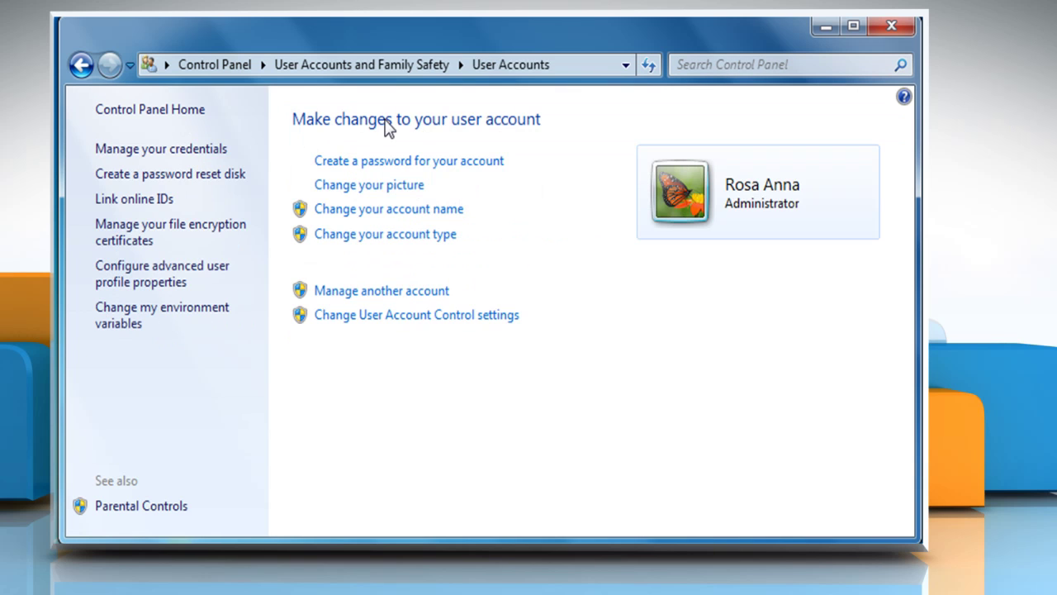
{"action": "left_click", "coordinate": [388, 317]}
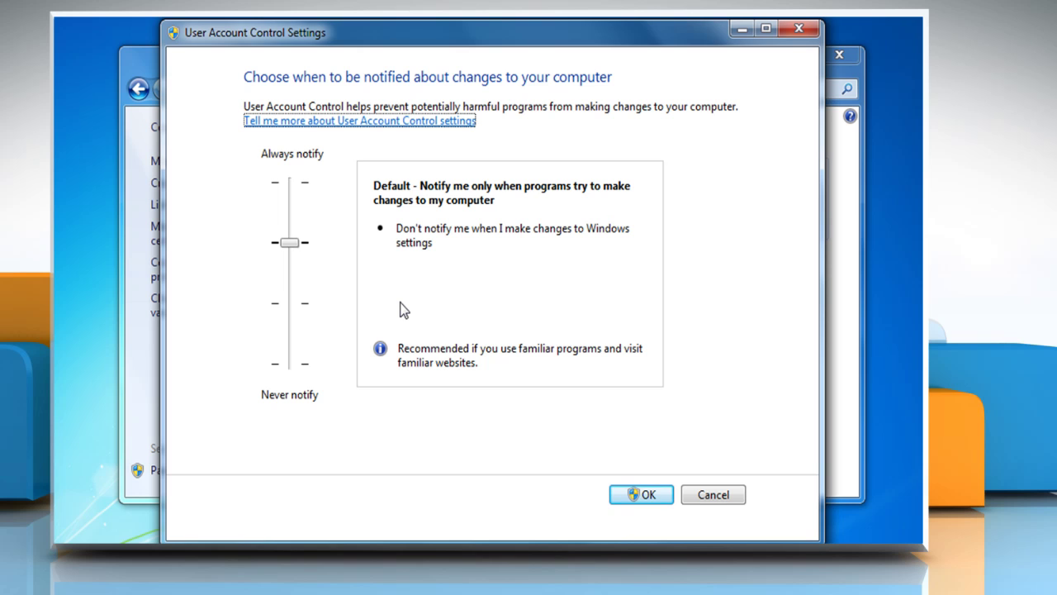
{"action": "left_click_drag", "start_coordinate": [290, 243], "coordinate": [287, 362]}
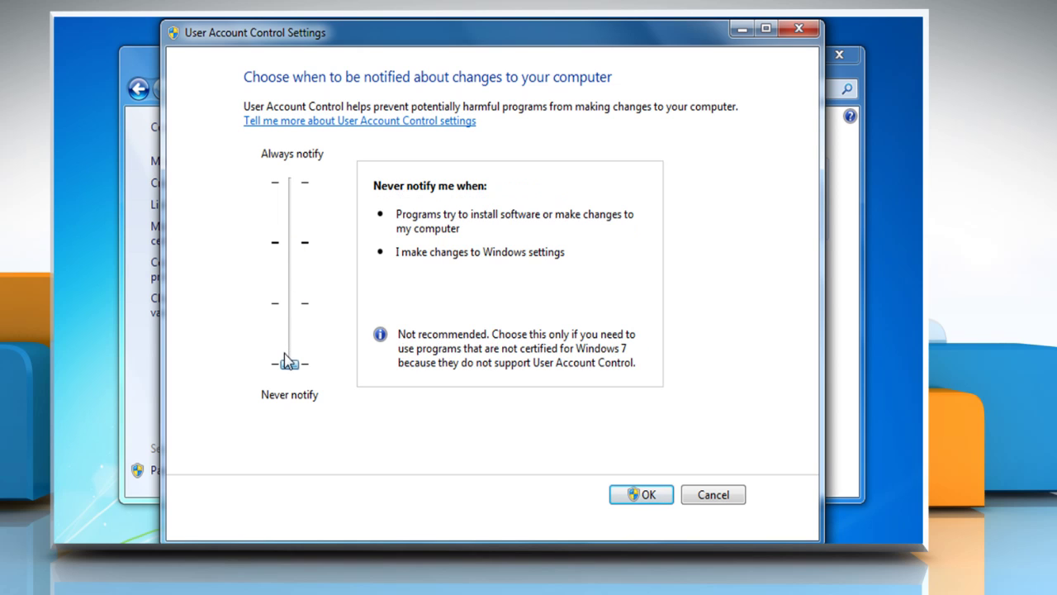
{"action": "left_click", "coordinate": [643, 497]}
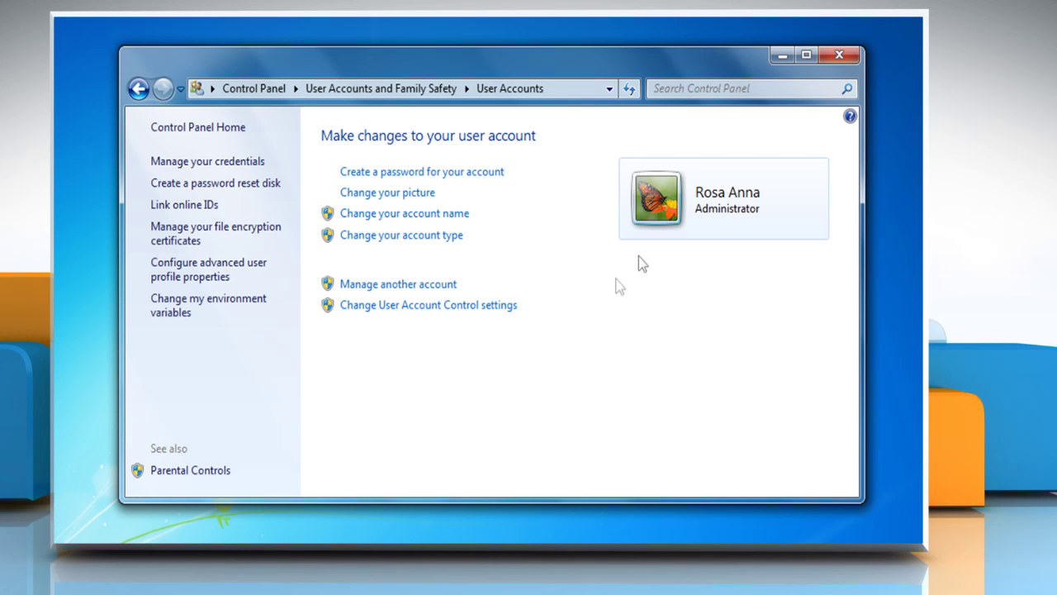
{"action": "left_click", "coordinate": [839, 54]}
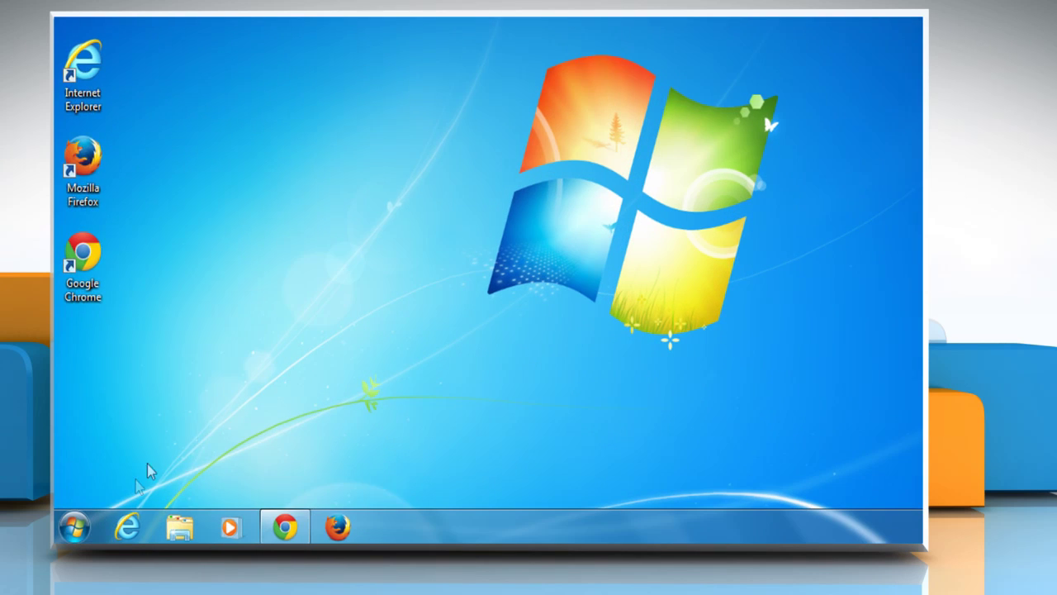
Step: Restart the computer from the Start menu and sign back in with the account password
{"action": "left_click", "coordinate": [72, 527]}
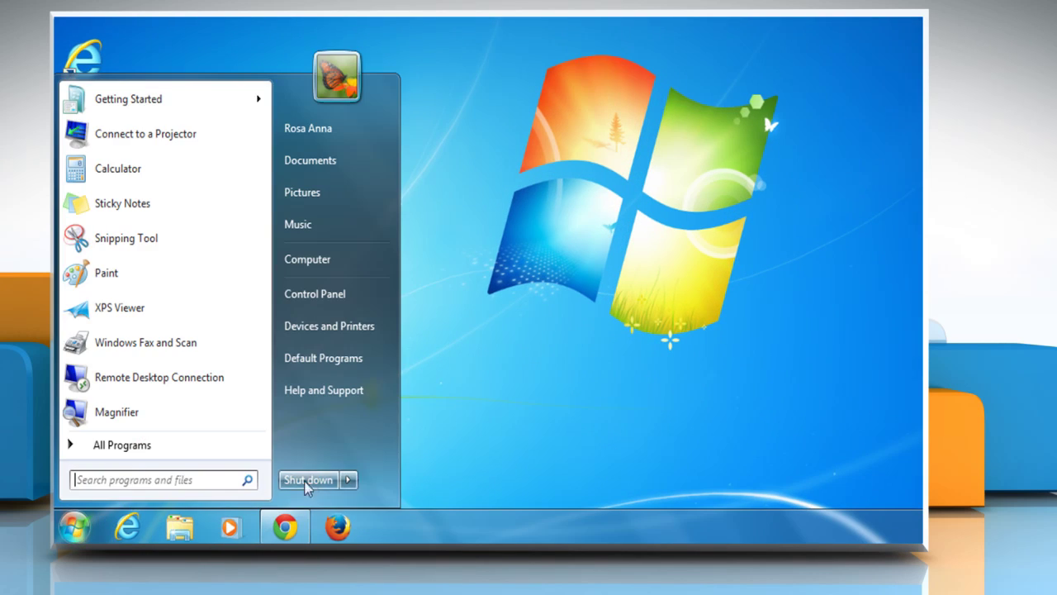
{"action": "left_click", "coordinate": [348, 479]}
{"action": "left_click", "coordinate": [420, 458]}
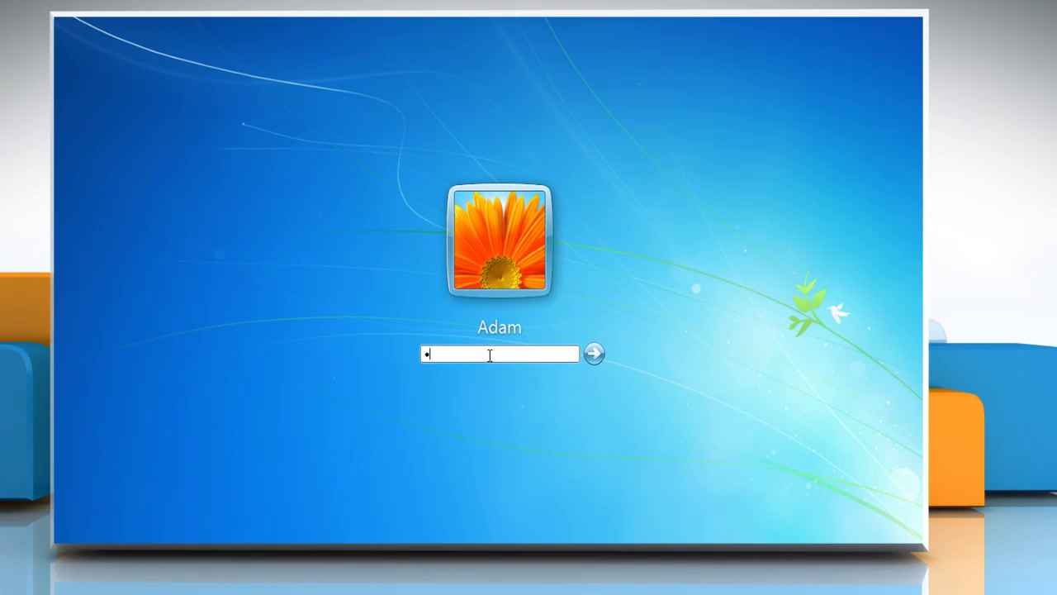
{"action": "type", "text": "•••"}
{"action": "key", "text": "Return"}
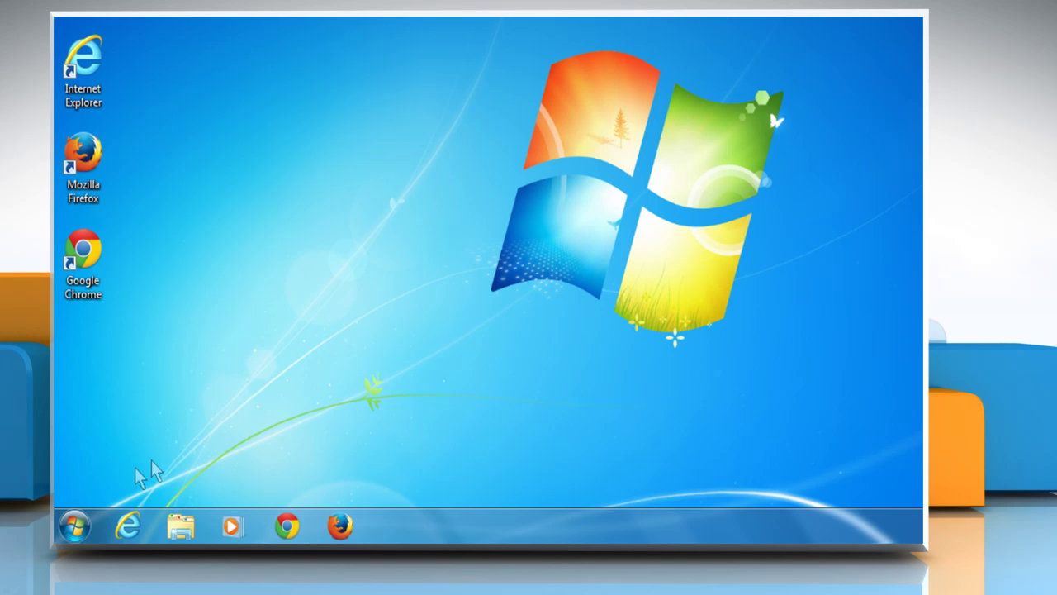
Step: Run 'netsh int ip reset resetlog.txt' from the Start menu search box
{"action": "left_click", "coordinate": [71, 528]}
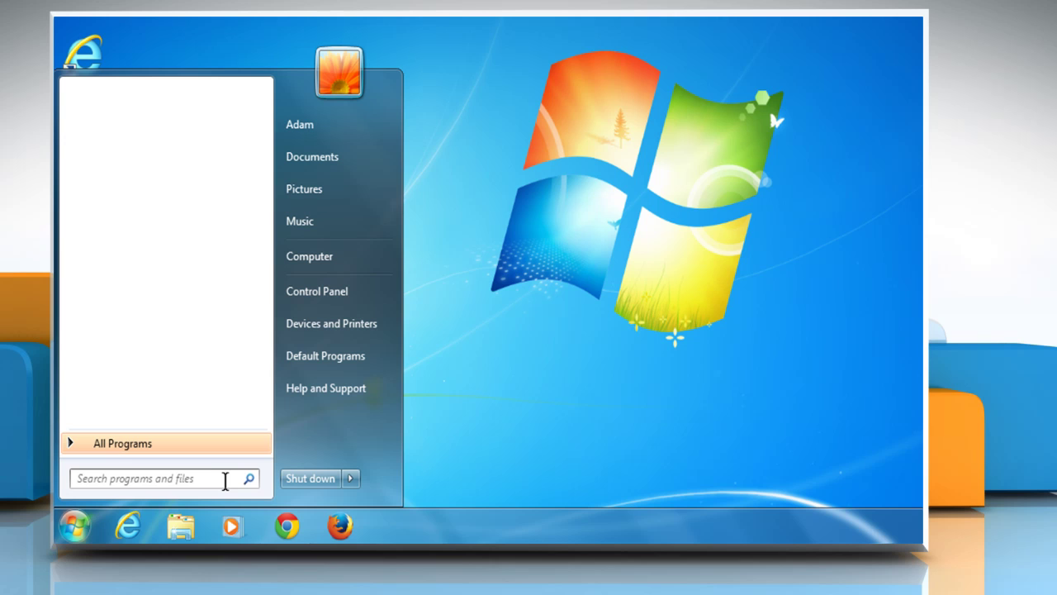
{"action": "left_click", "coordinate": [225, 480]}
{"action": "type", "text": "net"}
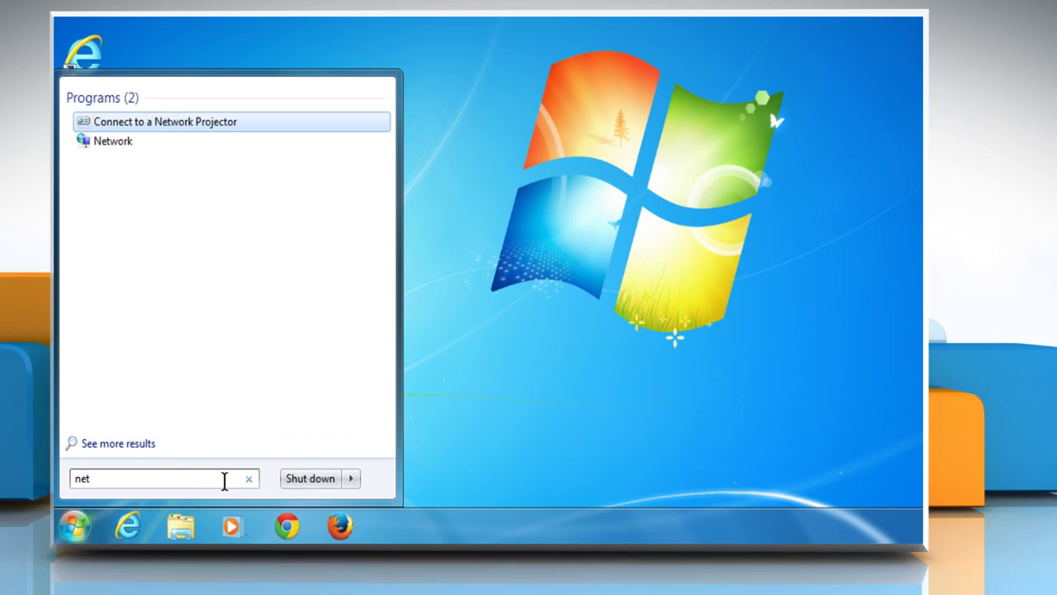
{"action": "type", "text": "sh "}
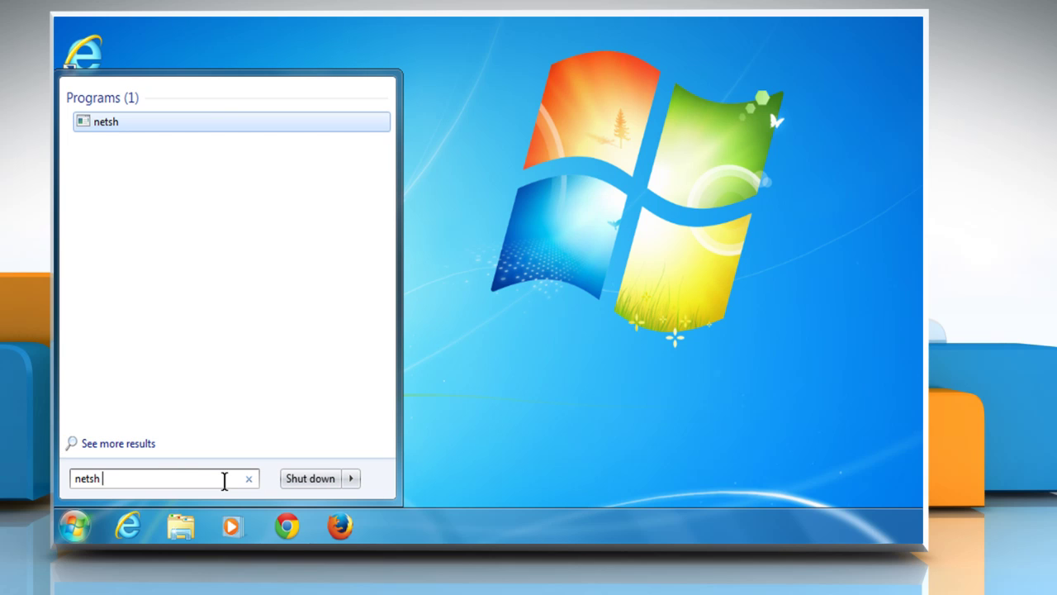
{"action": "type", "text": "int ip reset"}
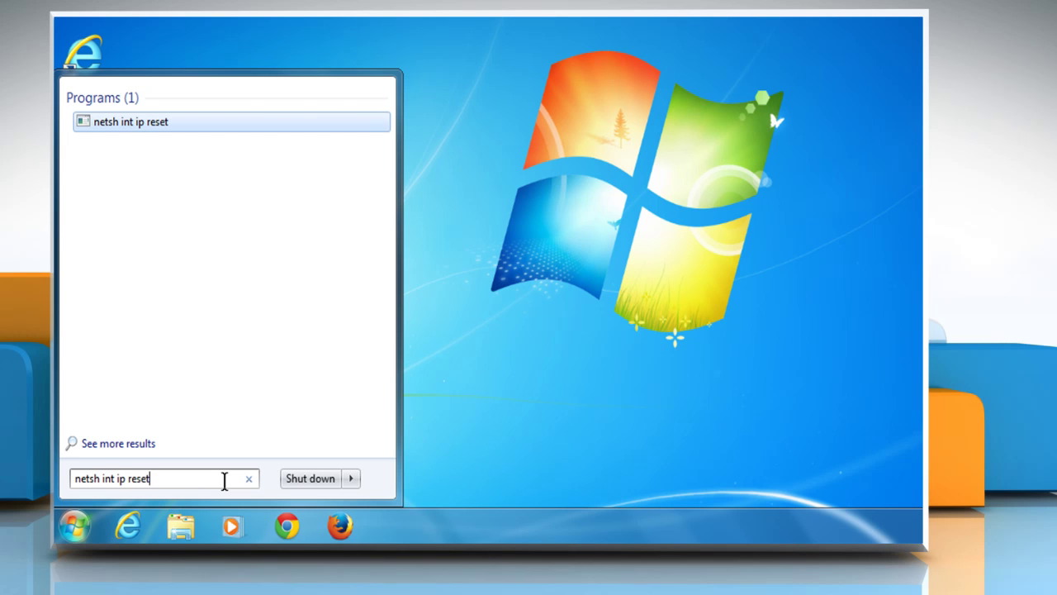
{"action": "type", "text": " res"}
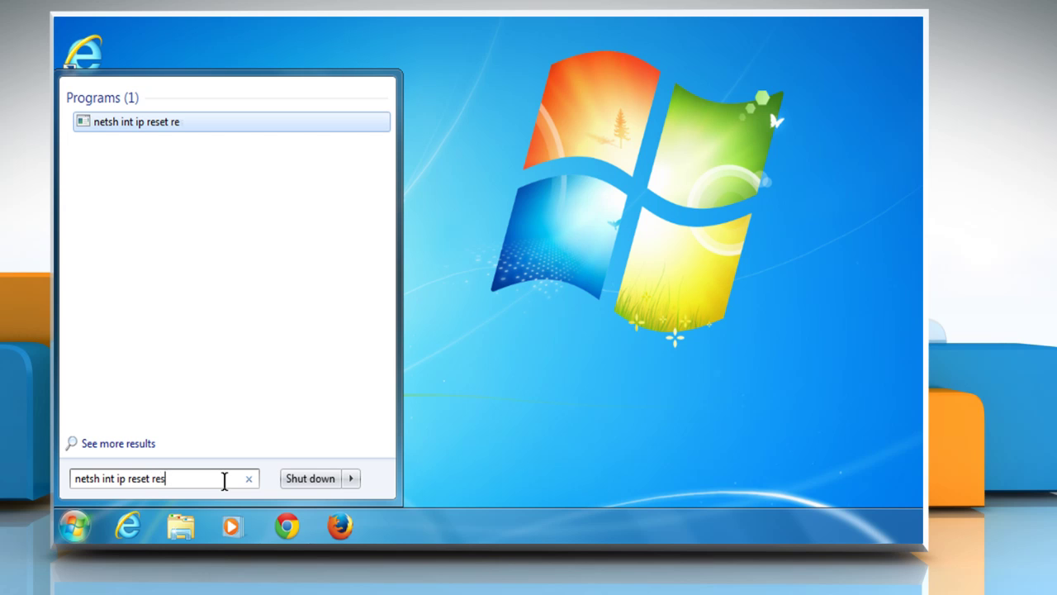
{"action": "type", "text": "etlog.txt"}
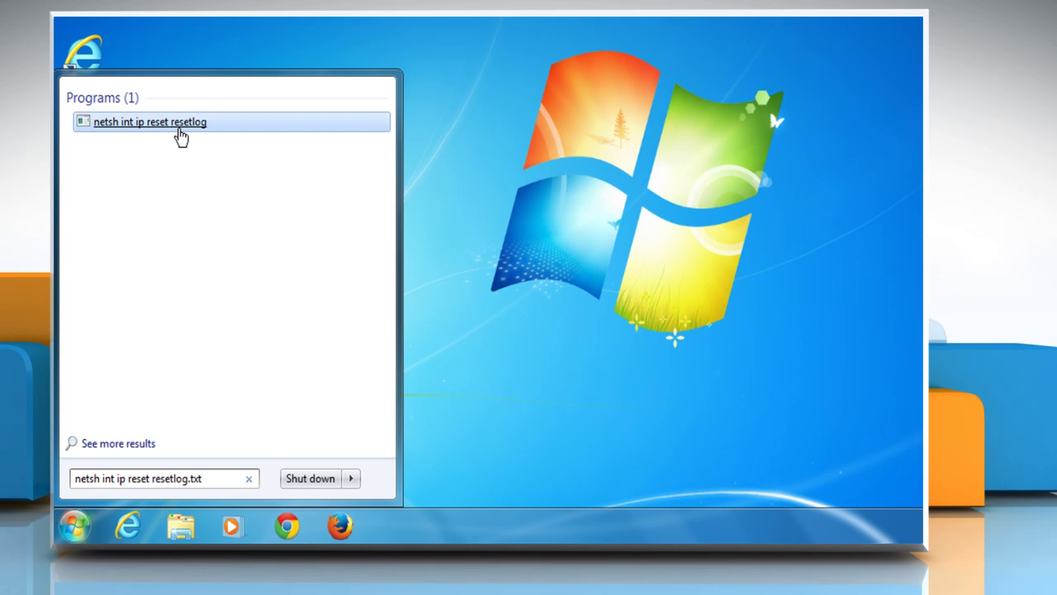
{"action": "left_click", "coordinate": [178, 126]}
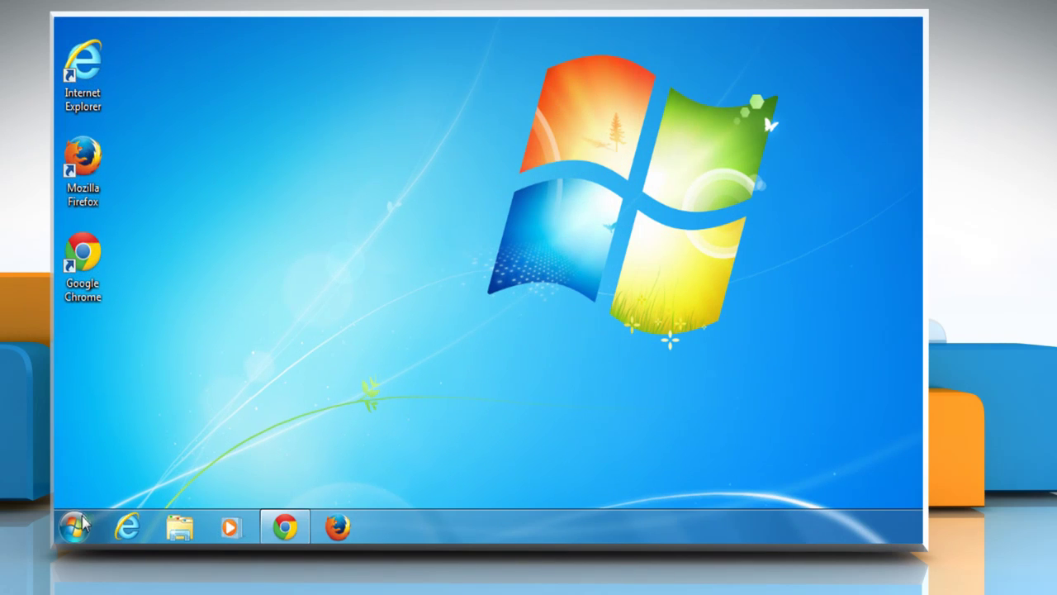
Step: Raise User Account Control back to the Default notification level in Control Panel's User Accounts
{"action": "left_click", "coordinate": [71, 529]}
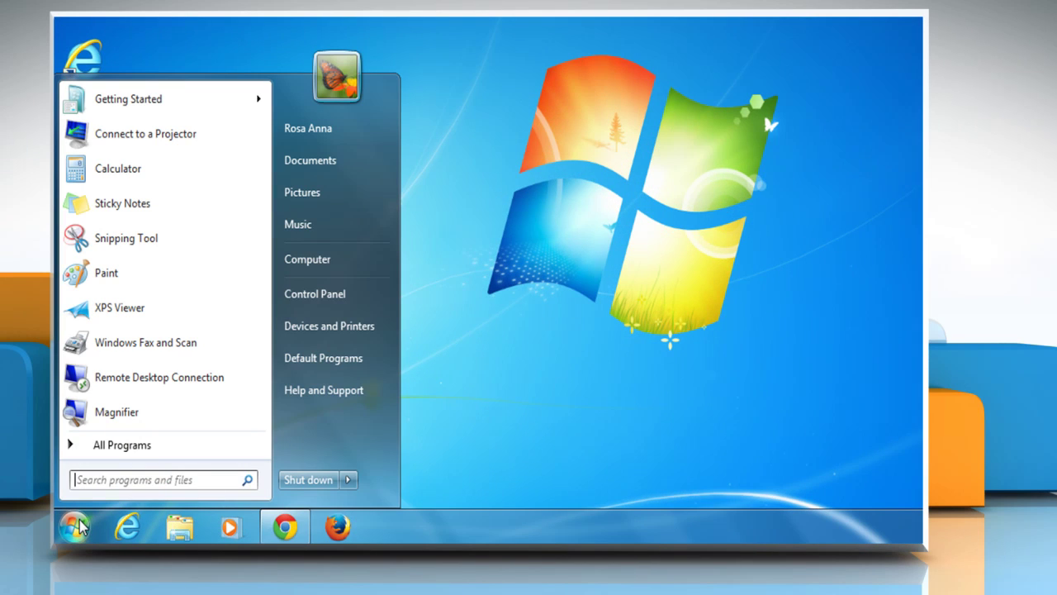
{"action": "left_click", "coordinate": [336, 296]}
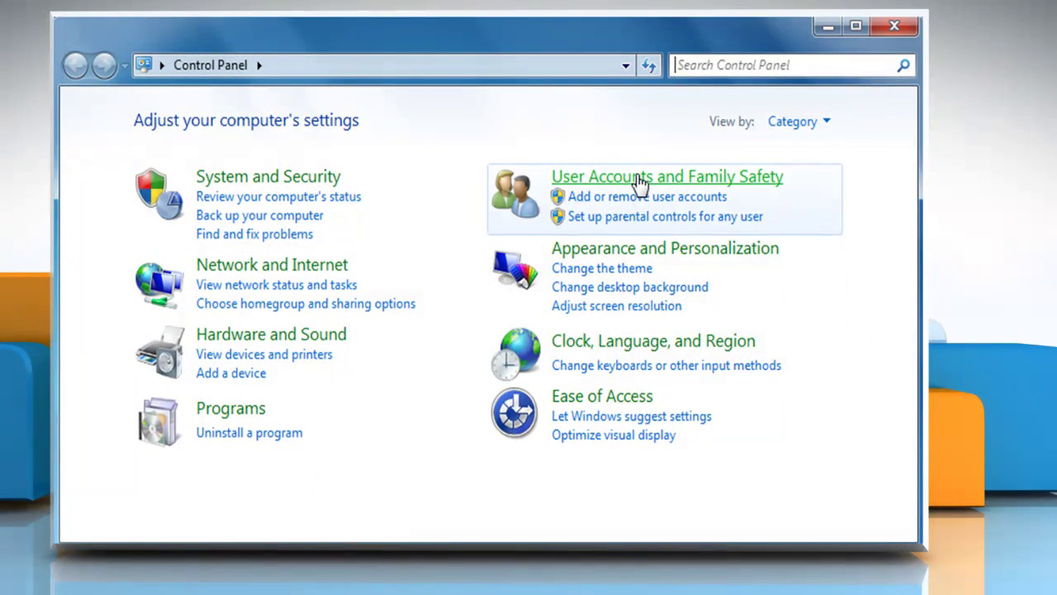
{"action": "left_click", "coordinate": [639, 181]}
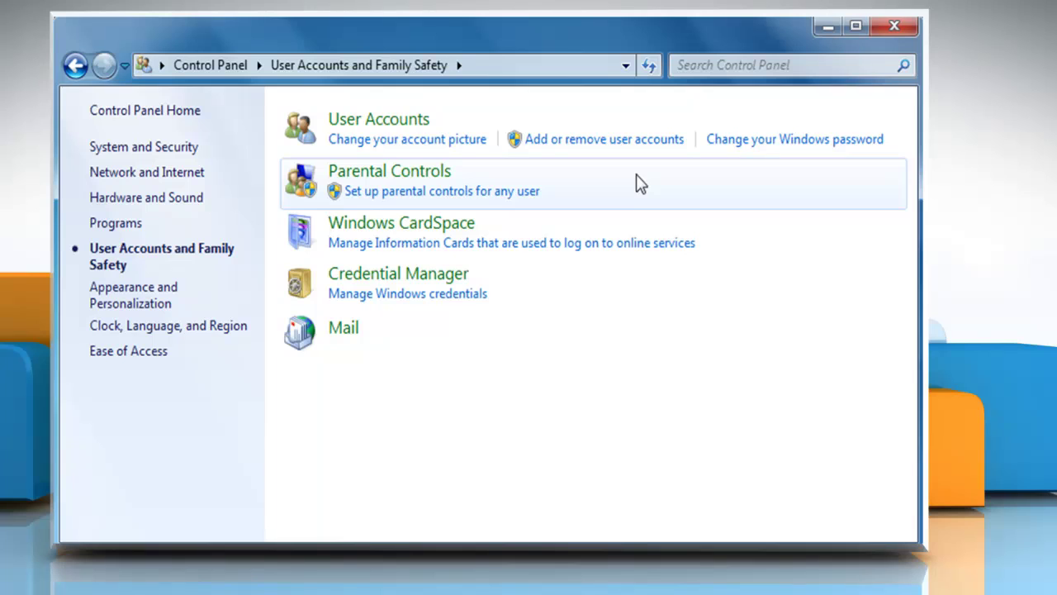
{"action": "left_click", "coordinate": [386, 121]}
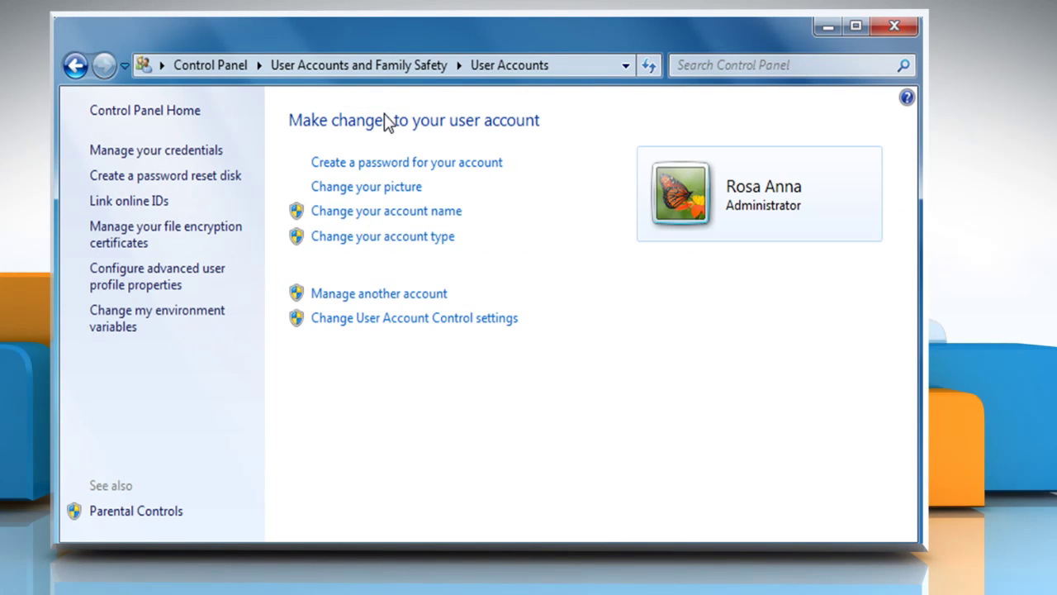
{"action": "left_click", "coordinate": [379, 327]}
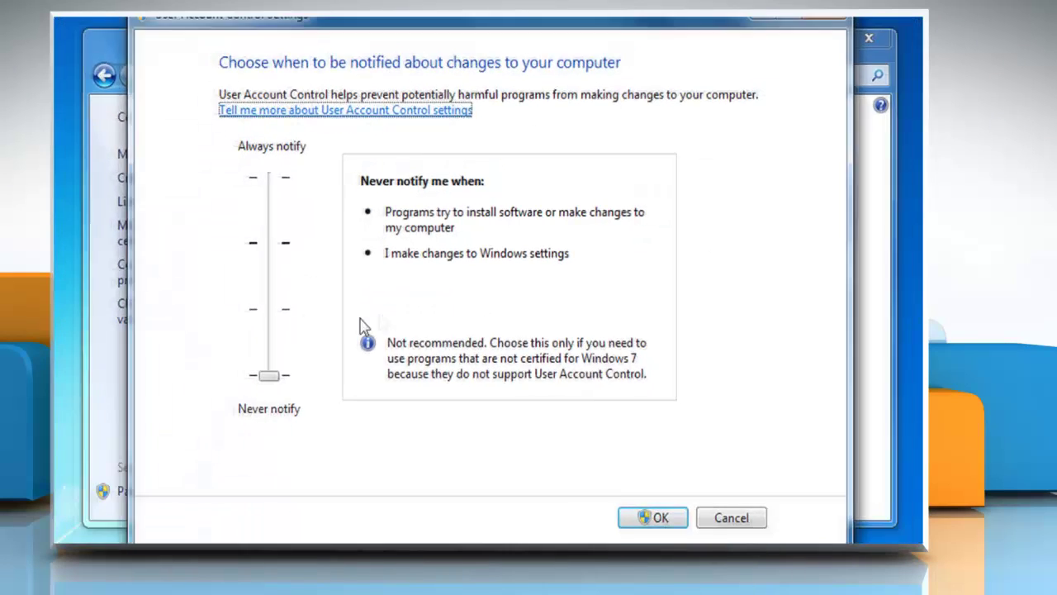
{"action": "left_click_drag", "start_coordinate": [289, 365], "coordinate": [299, 255]}
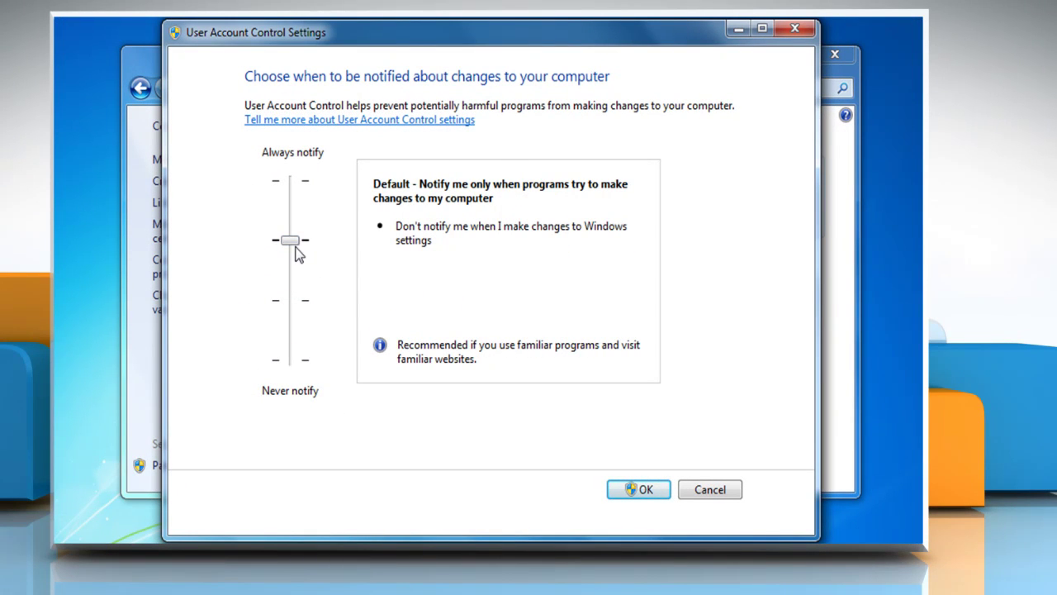
{"action": "left_click", "coordinate": [636, 490]}
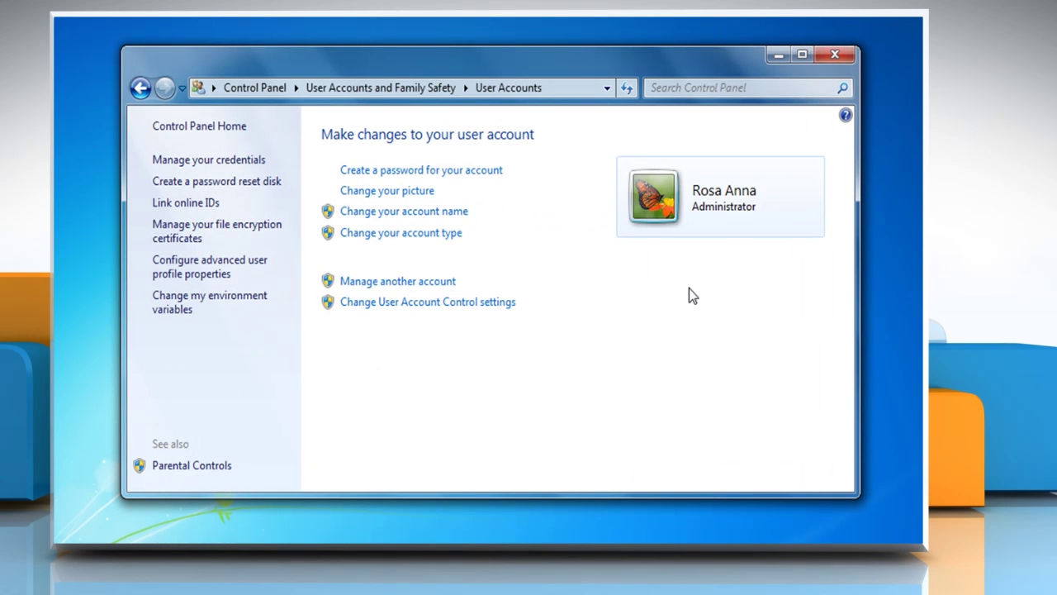
Step: Close User Accounts, restart the computer, and log back in with the password
{"action": "left_click", "coordinate": [823, 59]}
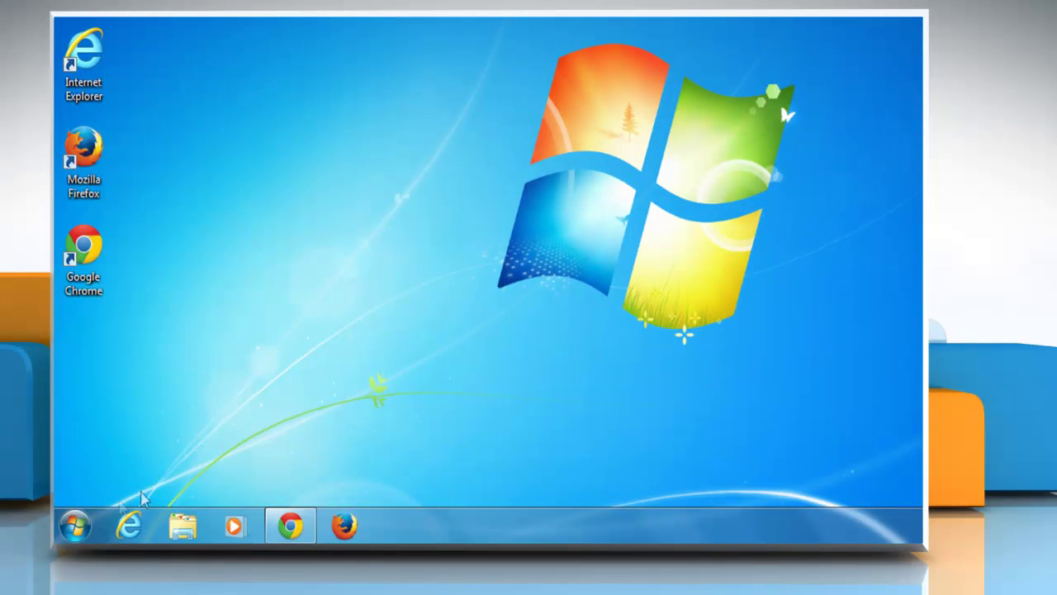
{"action": "left_click", "coordinate": [76, 526]}
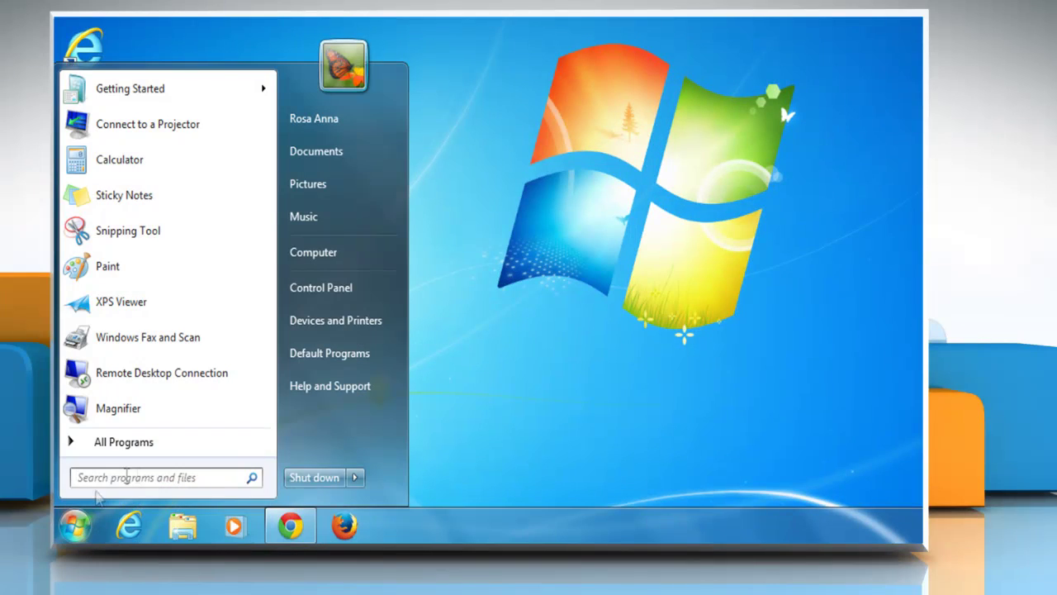
{"action": "left_click", "coordinate": [359, 474]}
{"action": "left_click", "coordinate": [417, 453]}
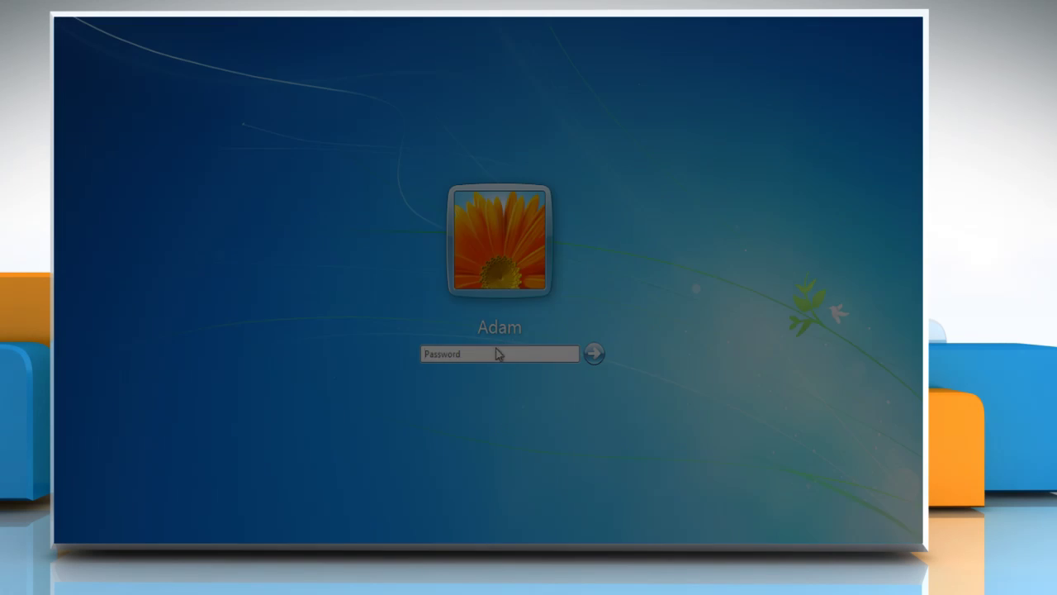
{"action": "type", "text": "•••••••••"}
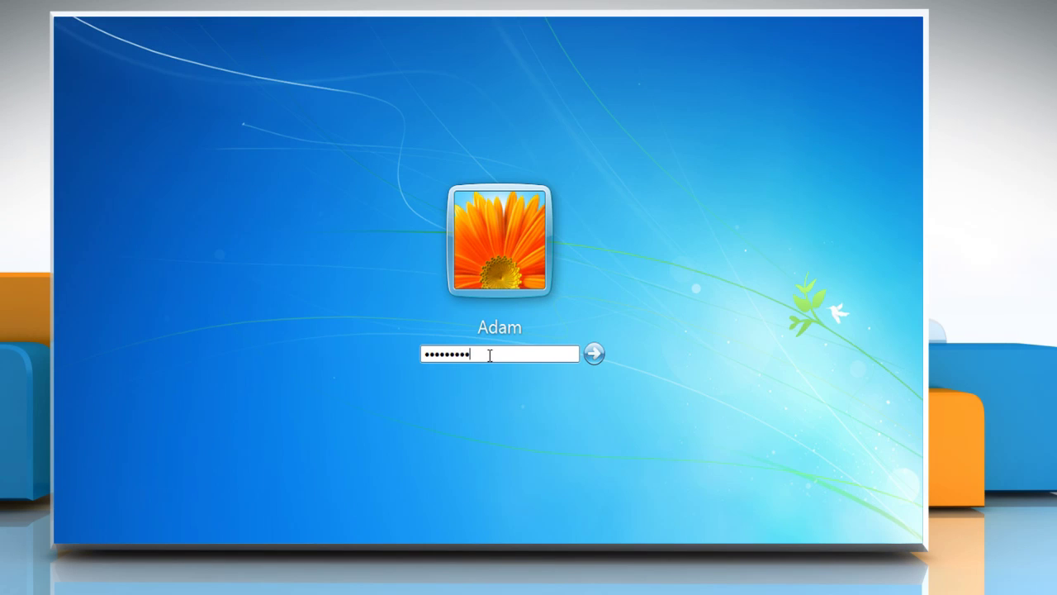
{"action": "key", "text": "Return"}
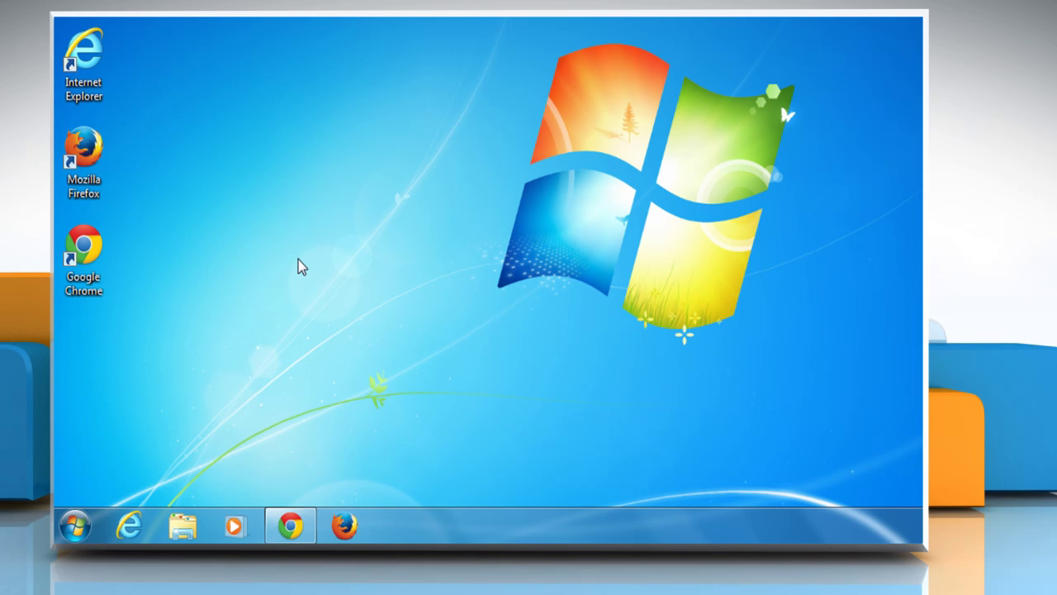
Step: Launch Firefox and load basic.webmail.aol.com
{"action": "right_click", "coordinate": [95, 154]}
{"action": "left_click", "coordinate": [129, 169]}
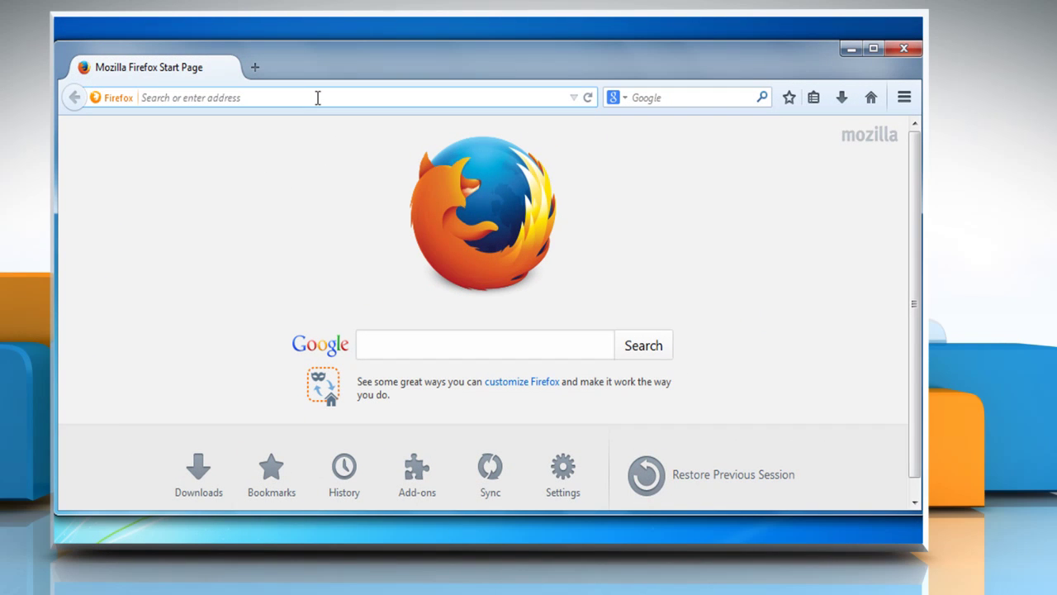
{"action": "type", "text": "basic"}
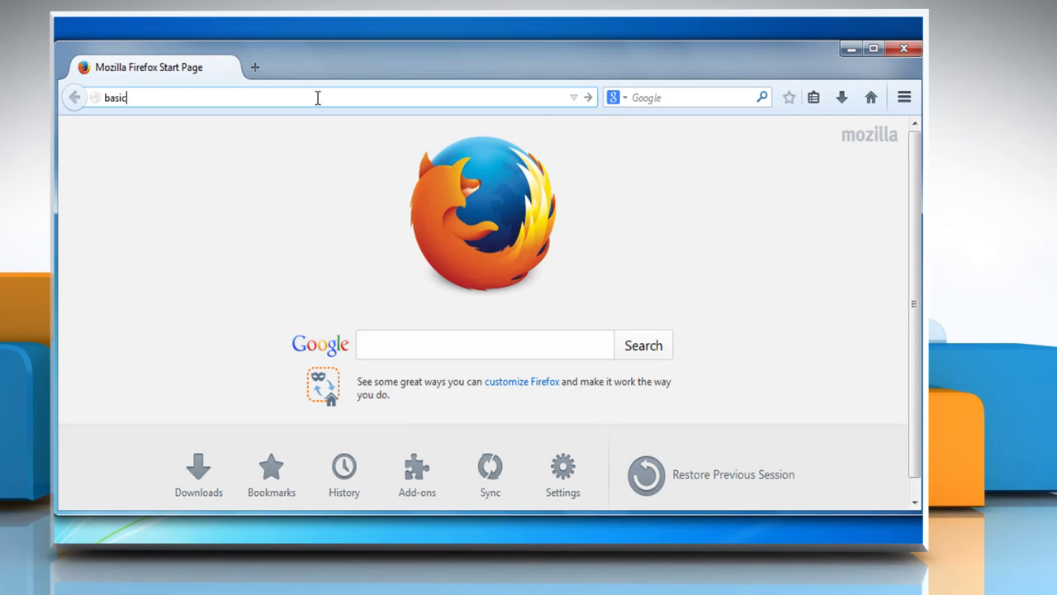
{"action": "type", "text": ".webmail.aol.com"}
{"action": "key", "text": "Return"}
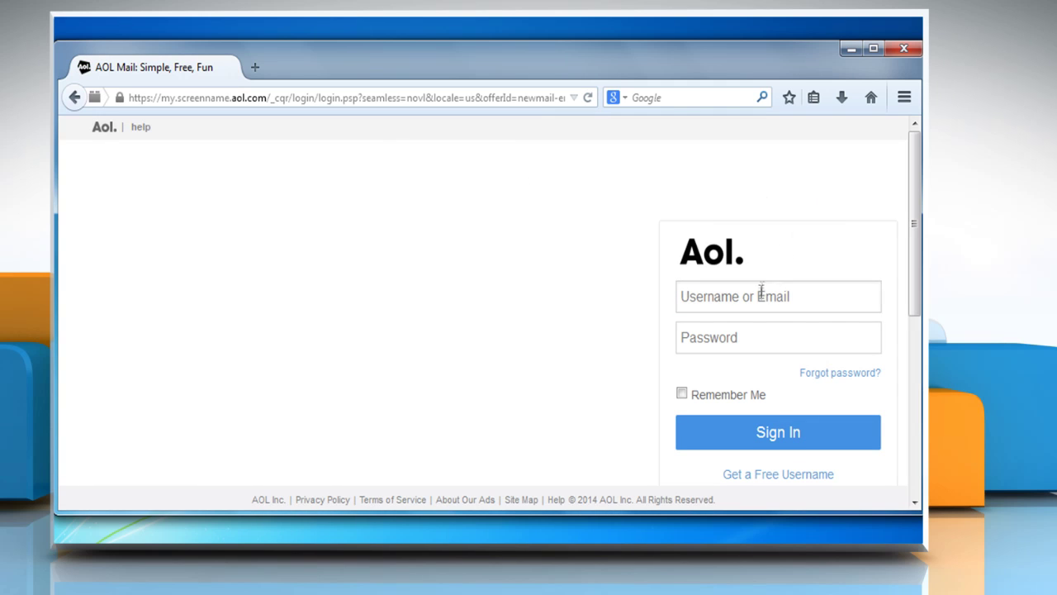
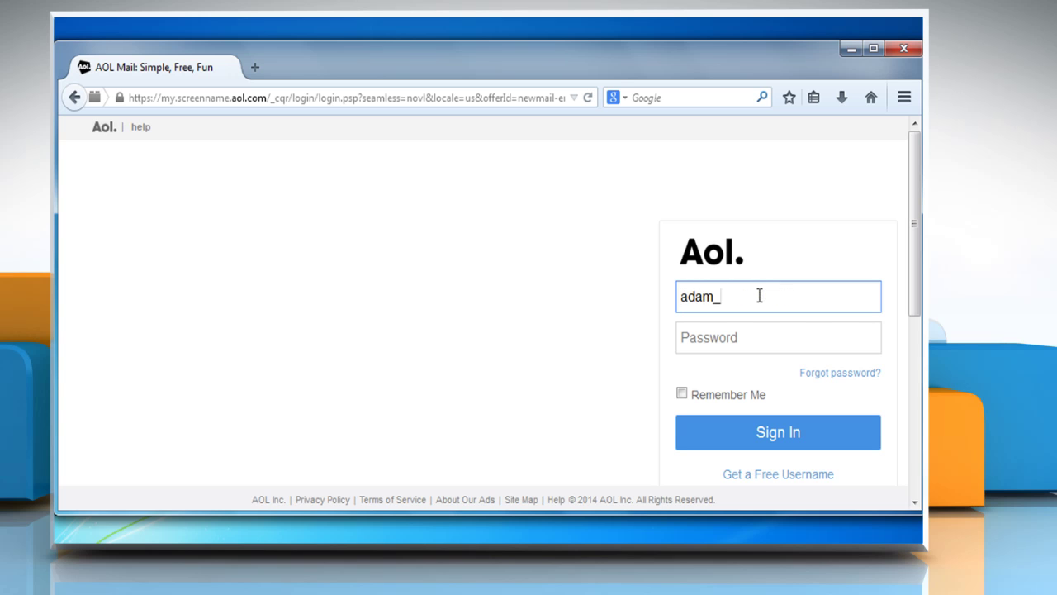
Step: Sign in to AOL Mail with the account username and password
{"action": "left_click", "coordinate": [756, 338]}
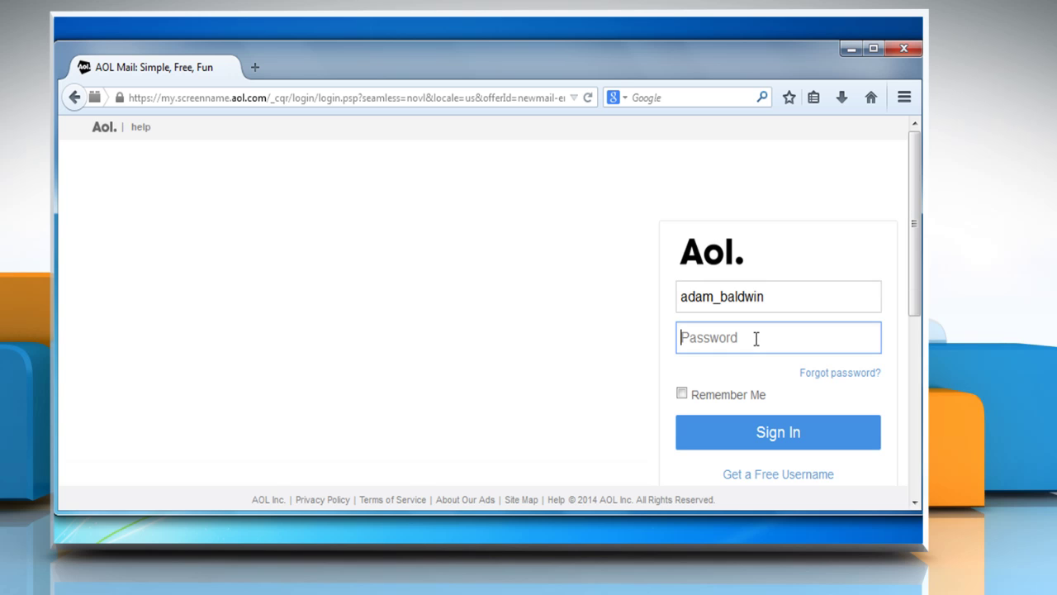
{"action": "type", "text": "•••••••••••"}
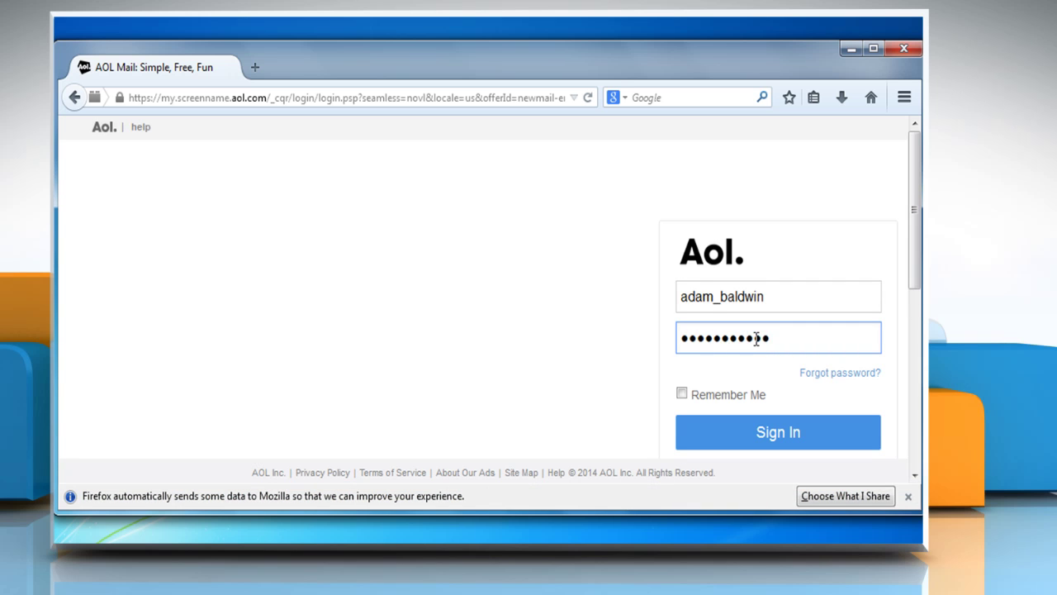
{"action": "left_click", "coordinate": [732, 435]}
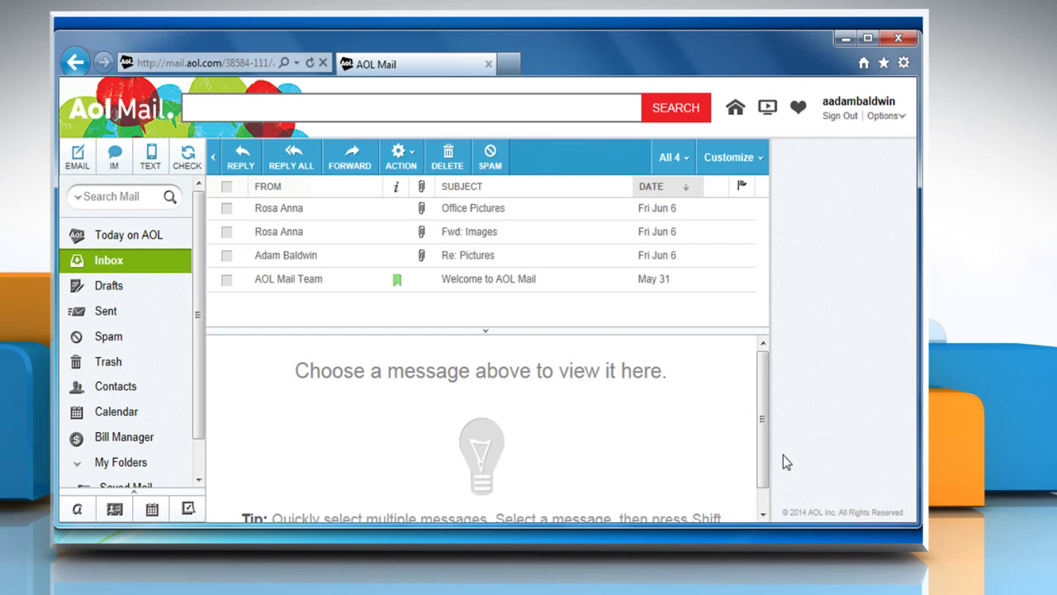